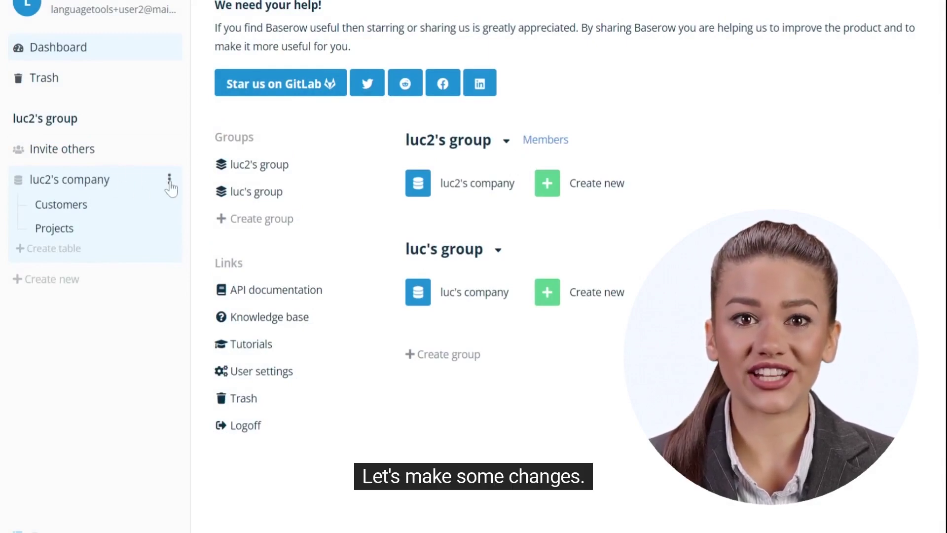
Rename the luc2's company database to 'Chinese Notes' and delete its Customers table.
left_click(169, 181)
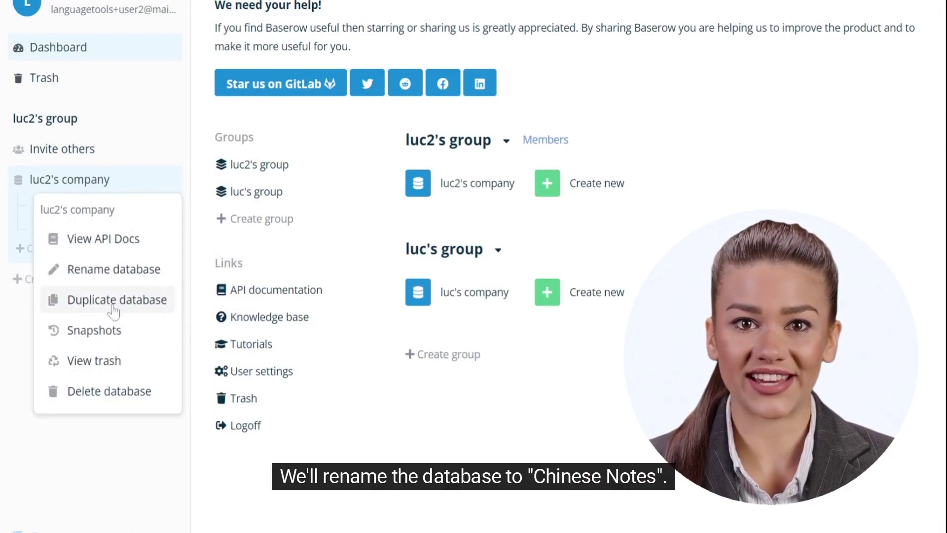
left_click(119, 270)
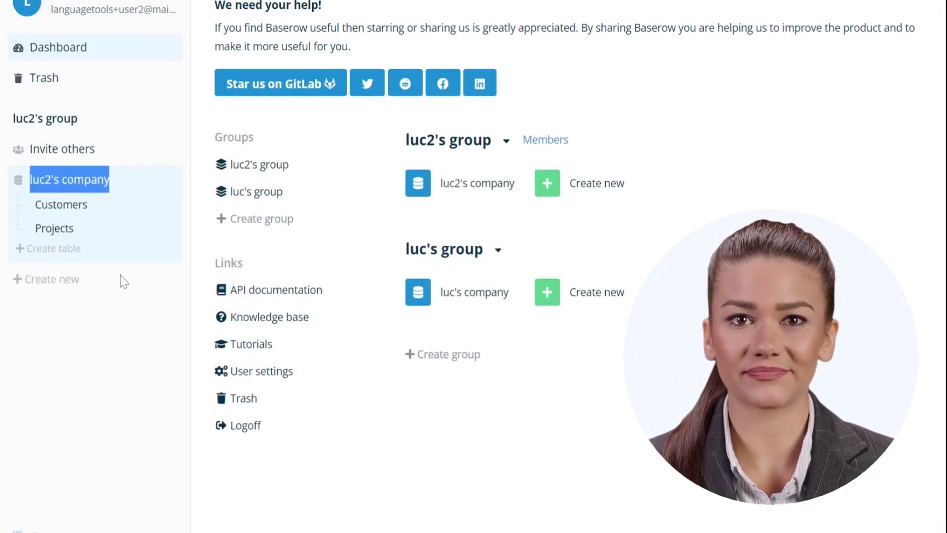
type("Chinese Notes")
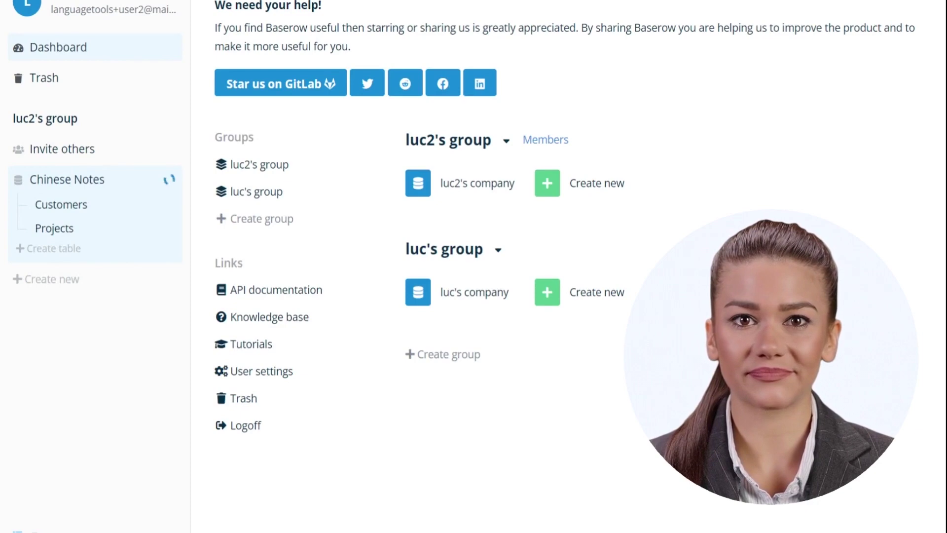
mouse_move(96, 205)
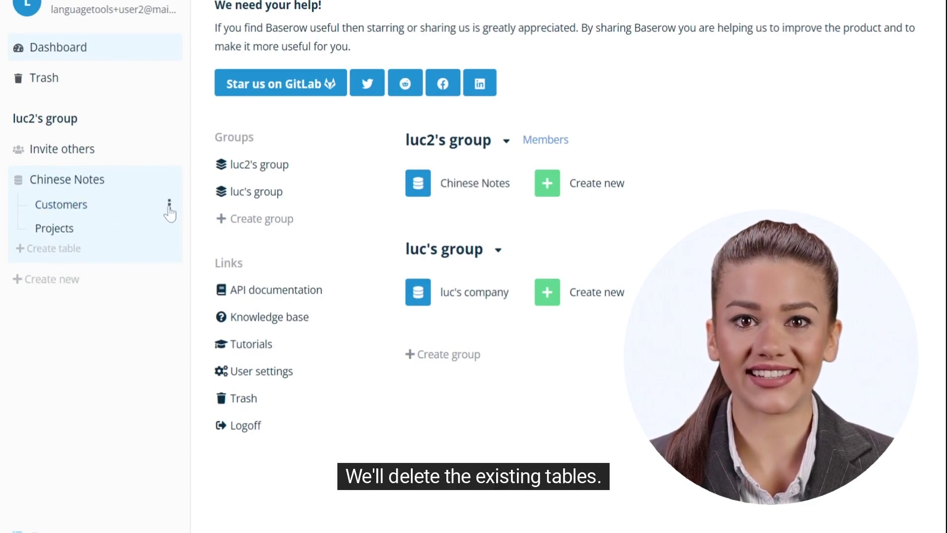
left_click(168, 207)
left_click(123, 387)
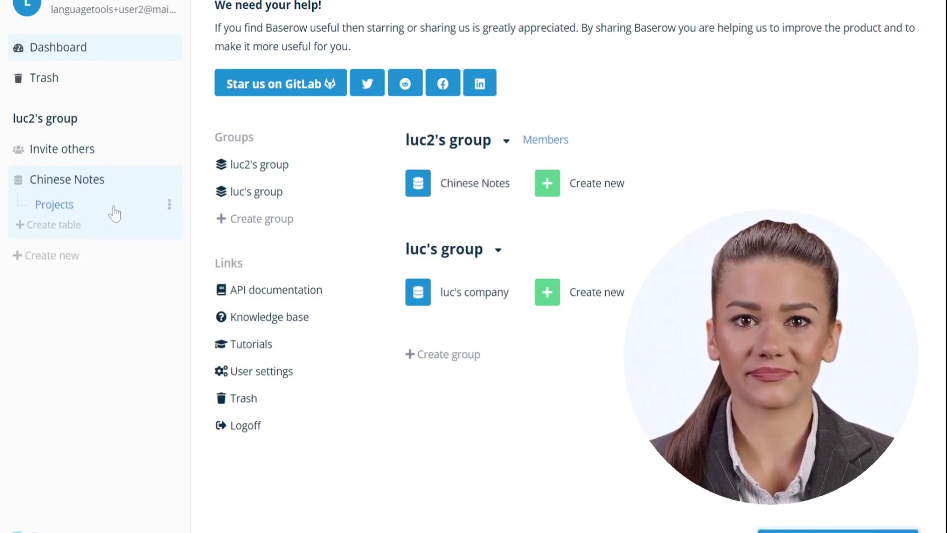
Delete the Projects table from the Chinese Notes database.
left_click(168, 207)
left_click(125, 383)
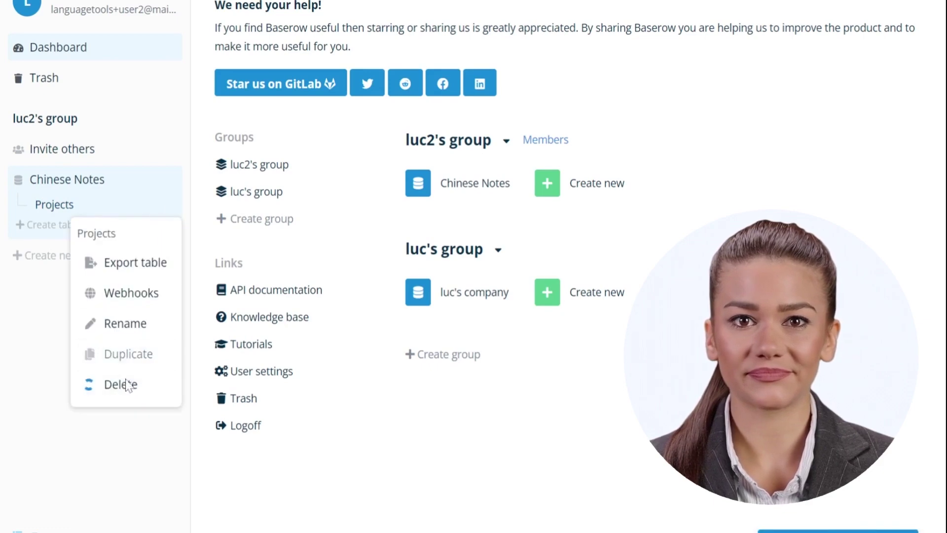
left_click(170, 183)
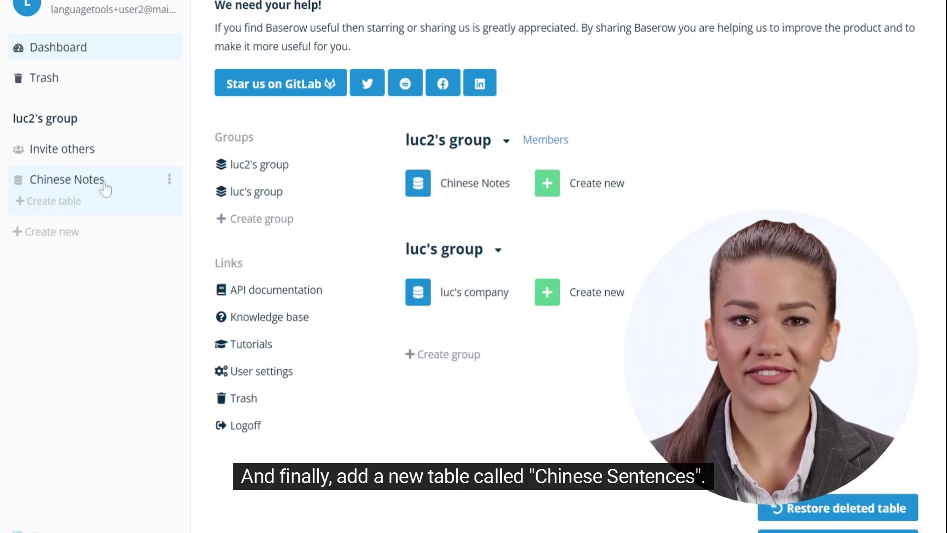
Create a 'Chinese Sentences' table in Chinese Notes and delete its Notes and Active columns.
left_click(55, 202)
type("Chin")
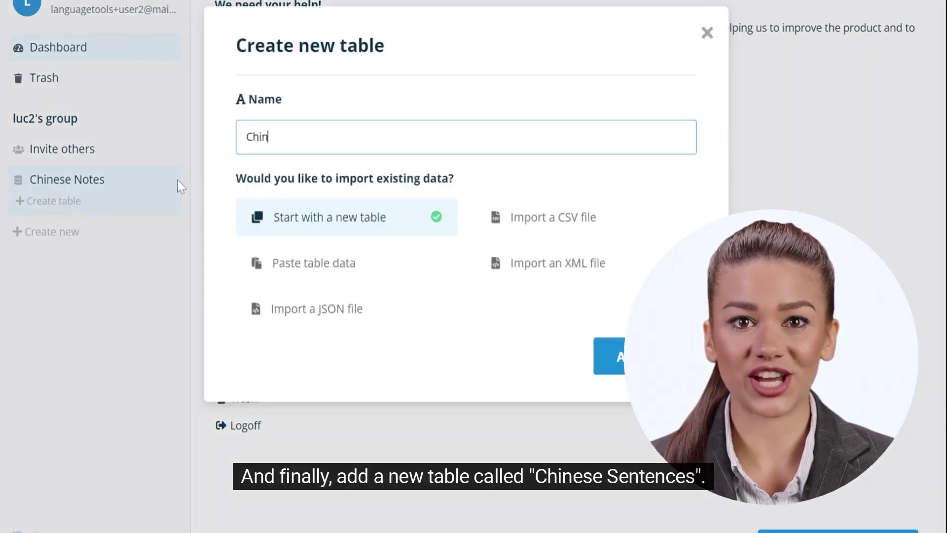
type("ese Sente")
type("nces")
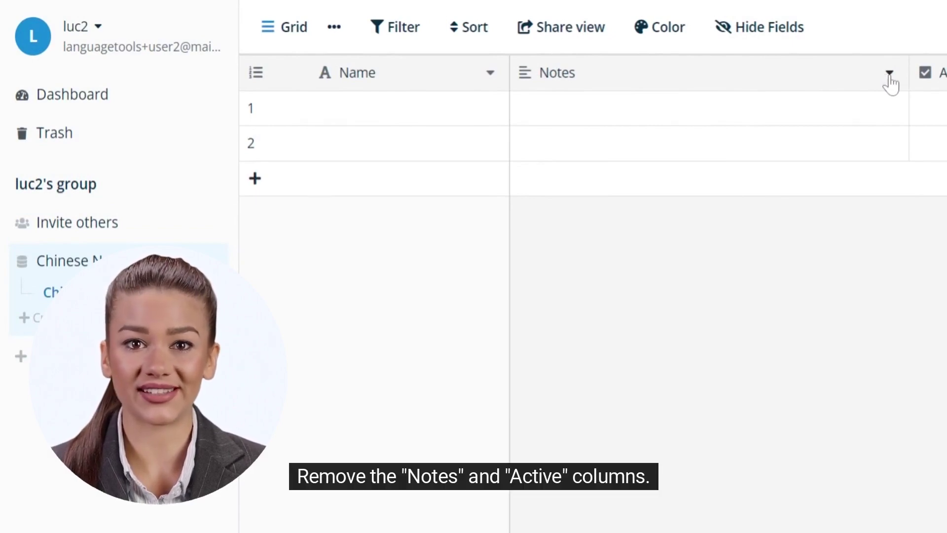
left_click(890, 77)
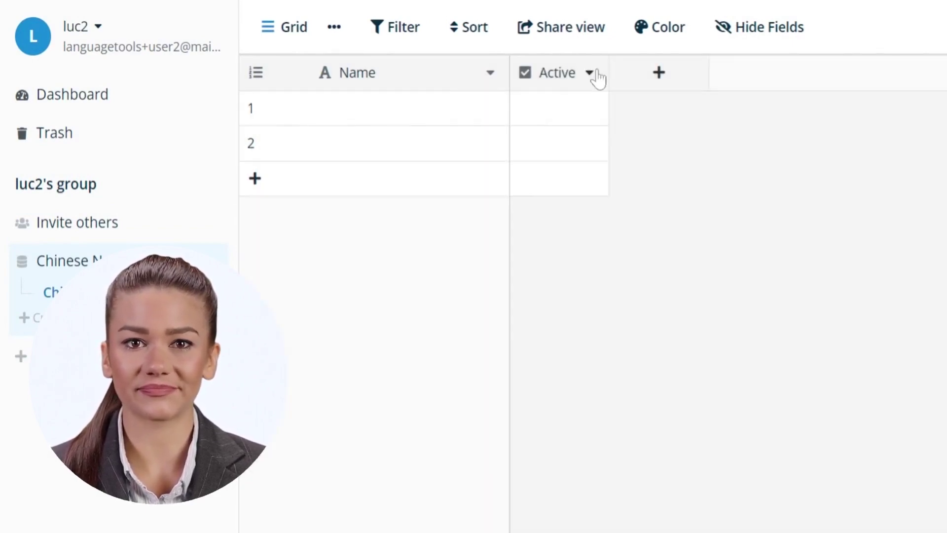
left_click(590, 73)
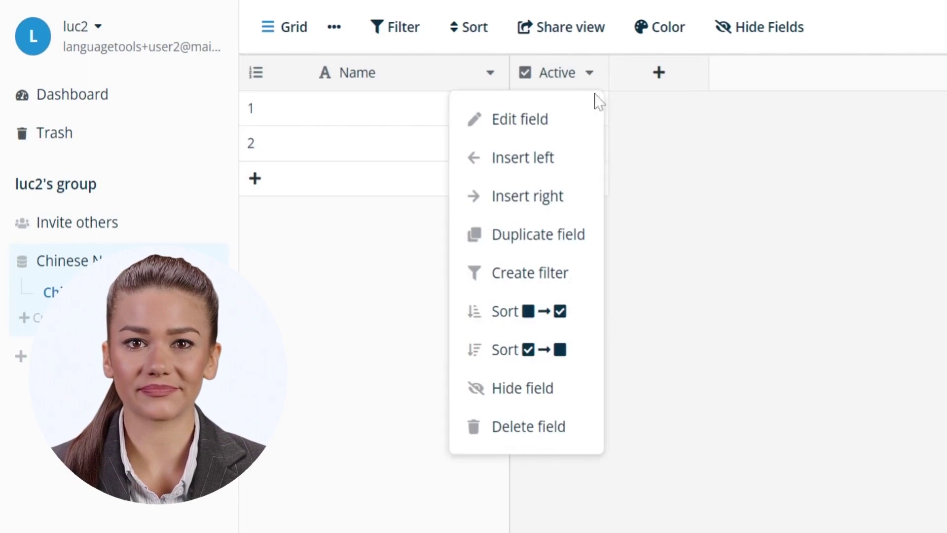
left_click(539, 428)
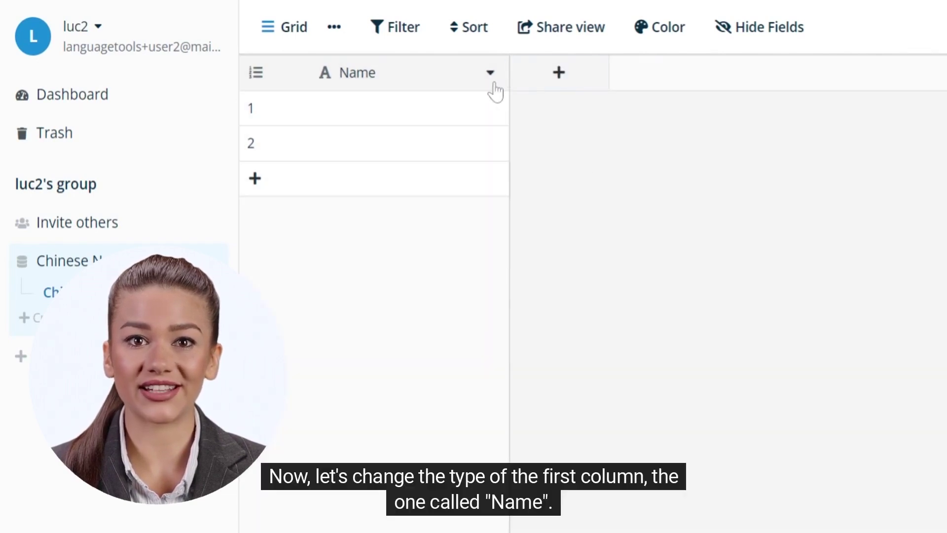
left_click(492, 82)
Rename the Name column to 'Chinese' as a Language Text field in Chinese (Simplified).
left_click(467, 119)
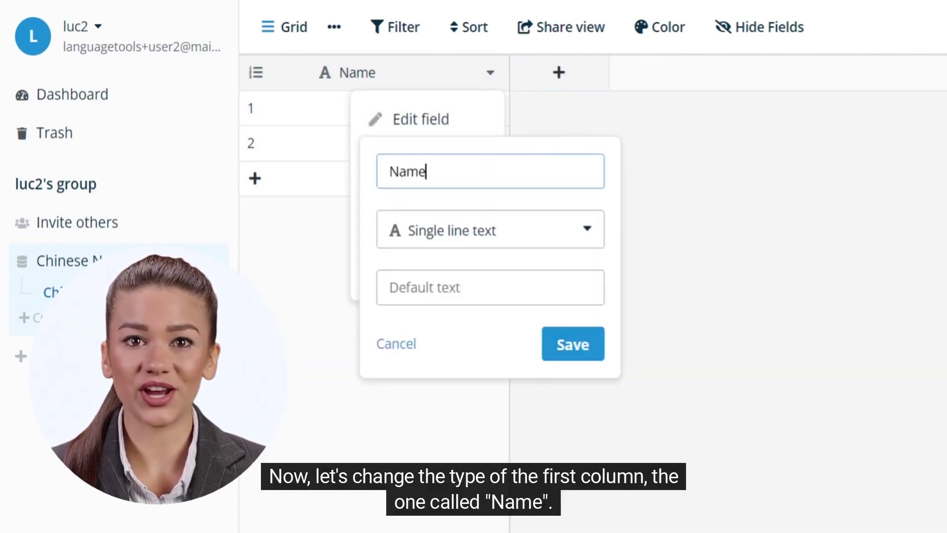
key("ctrl+a")
type("Chin")
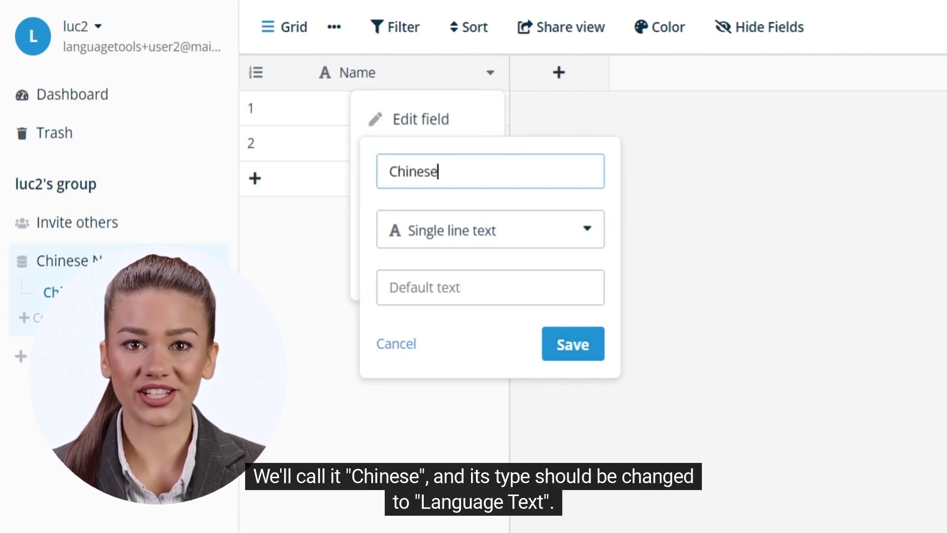
left_click(489, 218)
scroll(555, 345, "down", 5)
scroll(557, 347, "down", 3)
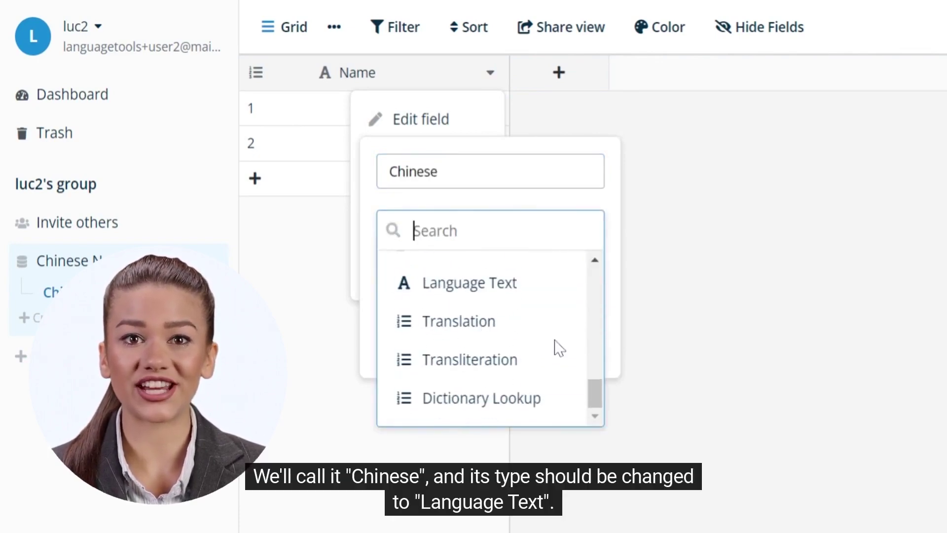
left_click(532, 297)
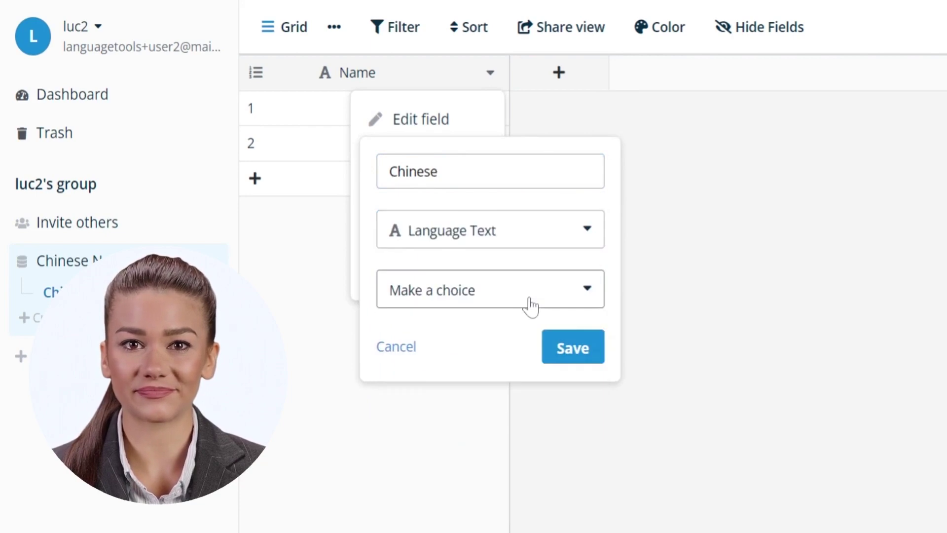
left_click(531, 300)
type("chinese")
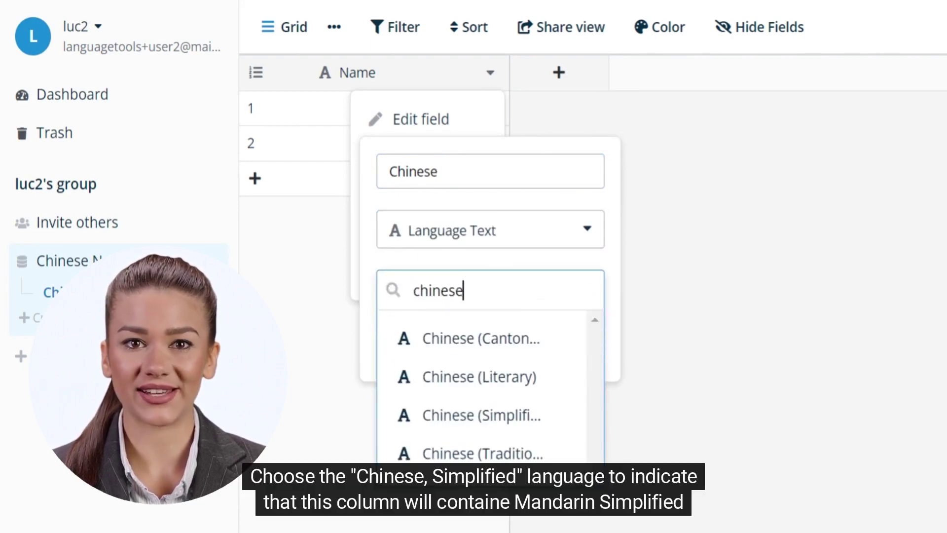
left_click(521, 416)
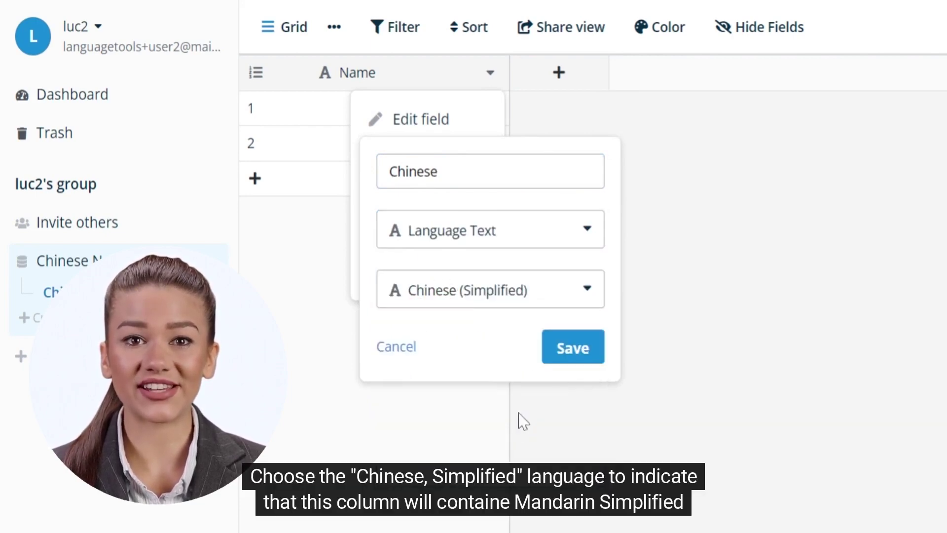
left_click(561, 349)
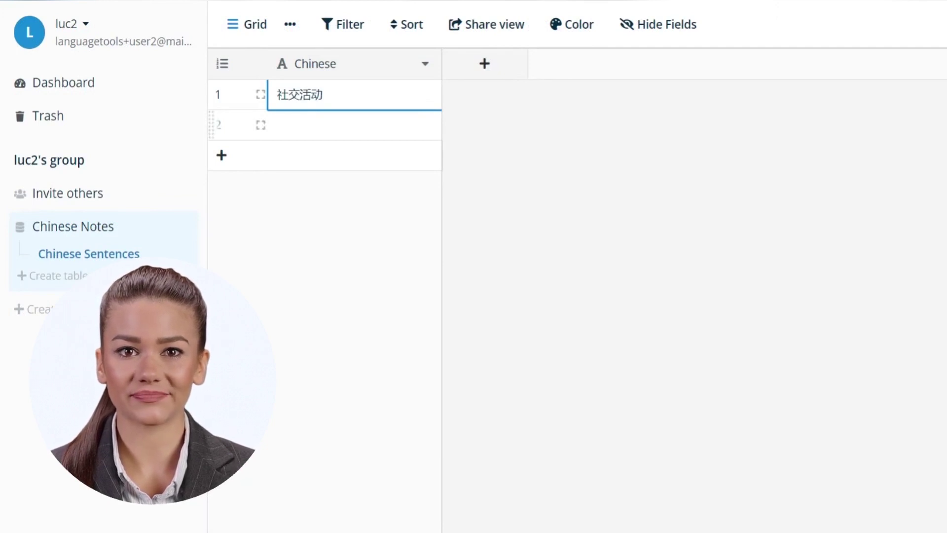
Enter 旅行社 in row 2, then add a third row containing 分配任务.
left_click(362, 132)
type("旅行社")
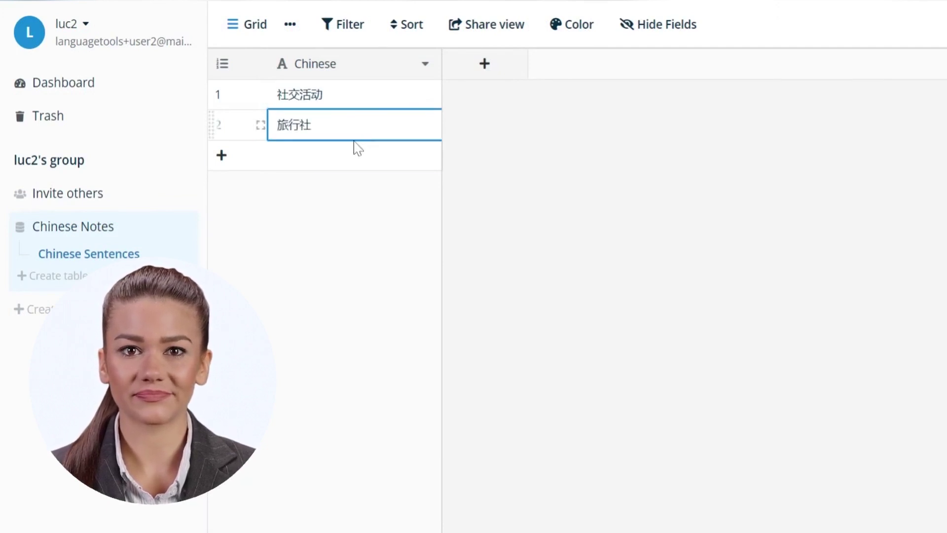
left_click(220, 157)
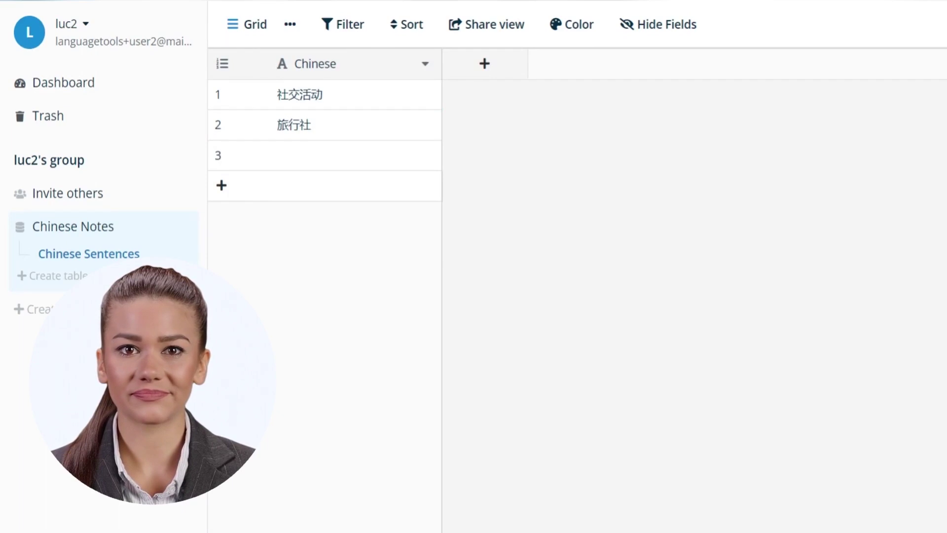
left_click(380, 155)
type("分配任务")
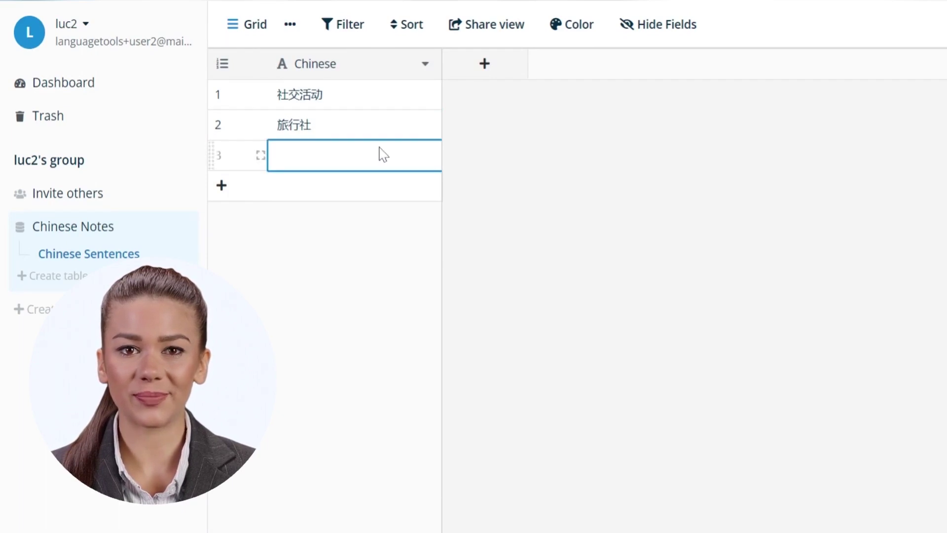
Create a 'Pinyin' Transliteration column from Chinese using Pinyin (Diacritics).
left_click(486, 65)
type("Pinyin")
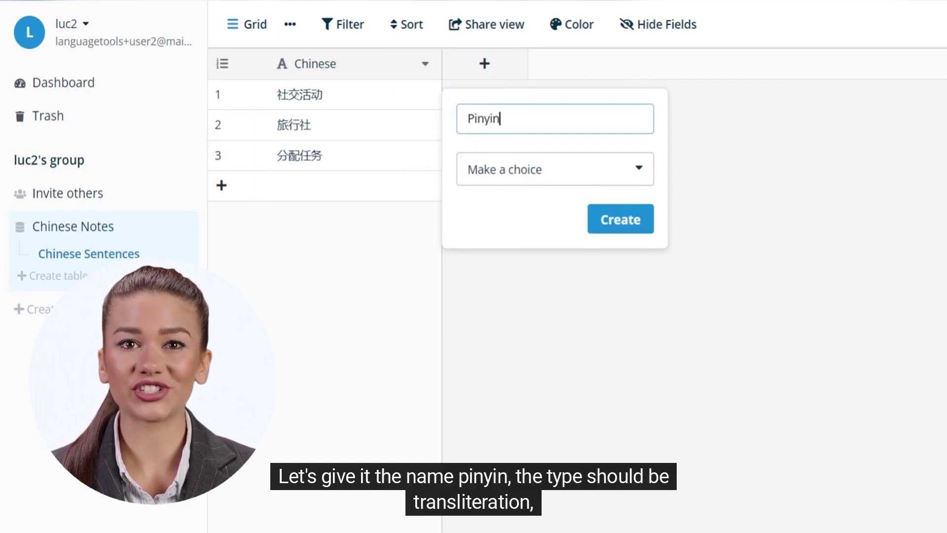
left_click(513, 170)
scroll(597, 243, "down", 2)
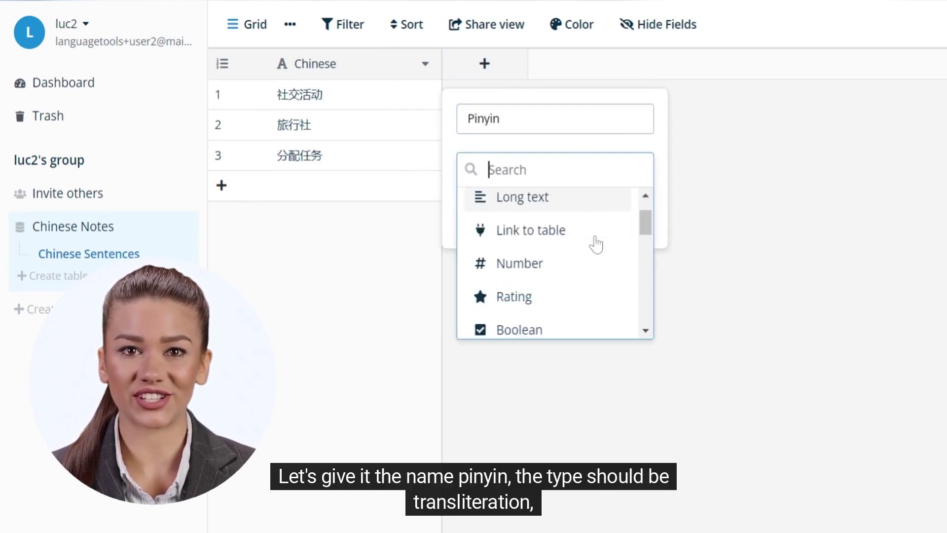
scroll(597, 244, "down", 5)
scroll(600, 259, "down", 5)
left_click(570, 285)
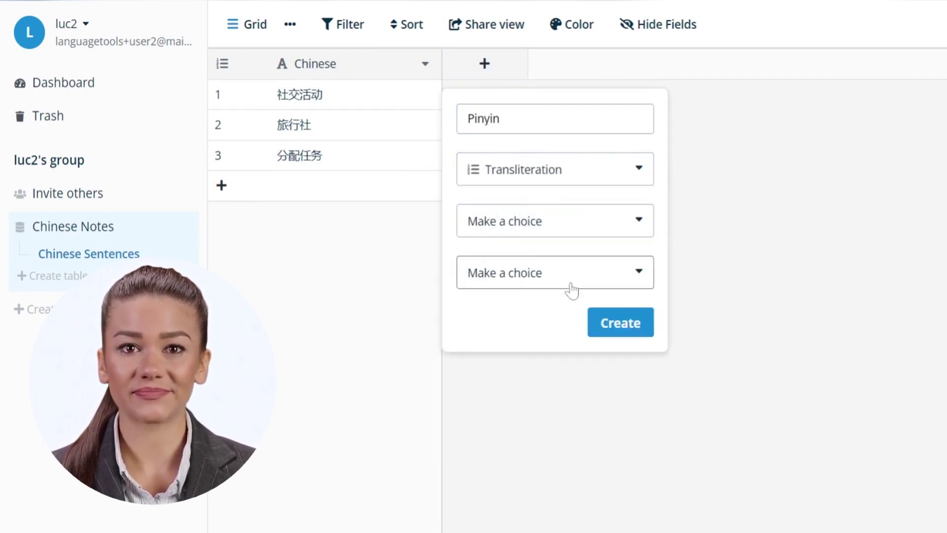
left_click(576, 226)
left_click(569, 264)
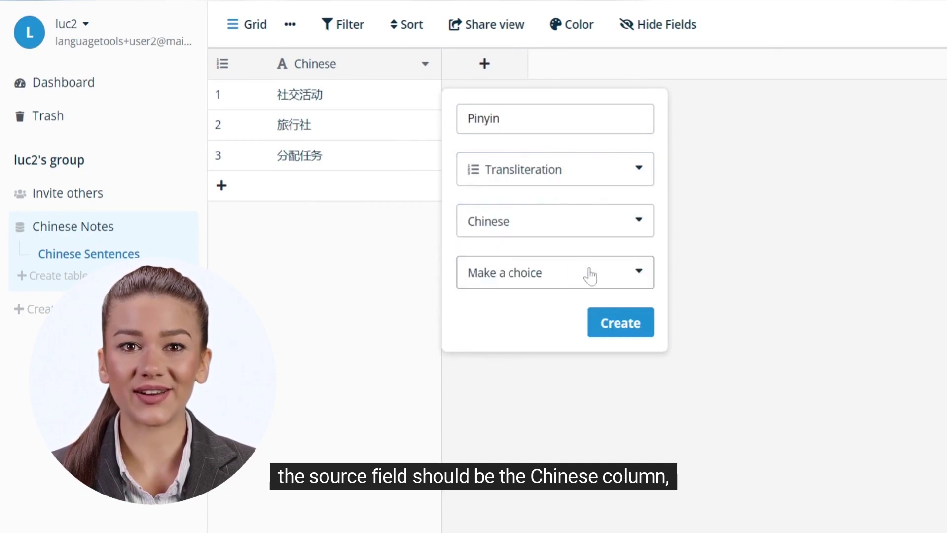
scroll(619, 322, "down", 1)
scroll(620, 323, "down", 1)
left_click(570, 424)
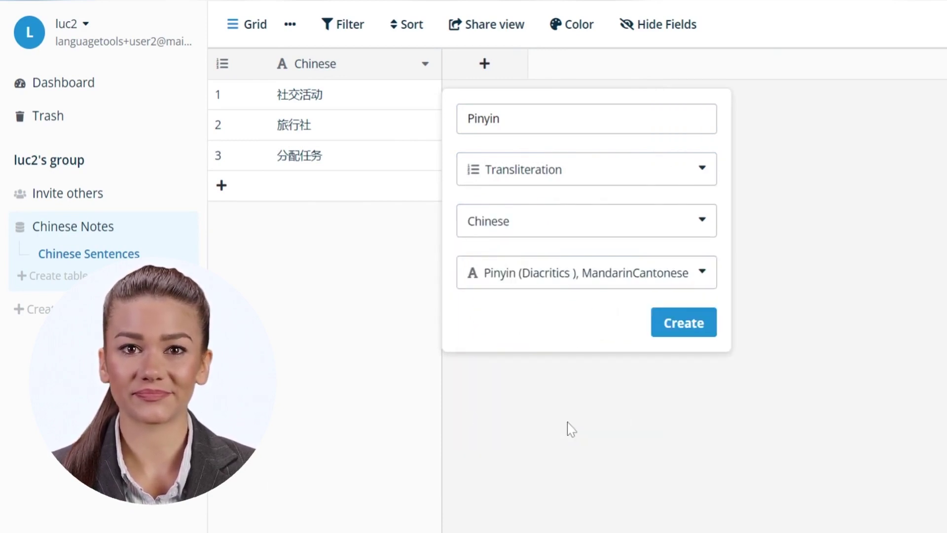
left_click(686, 333)
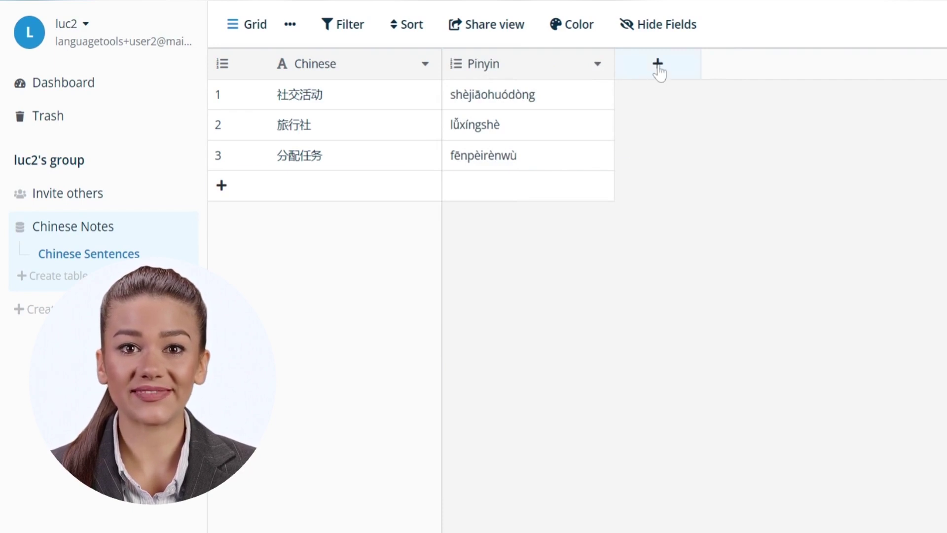
left_click(658, 68)
type("En")
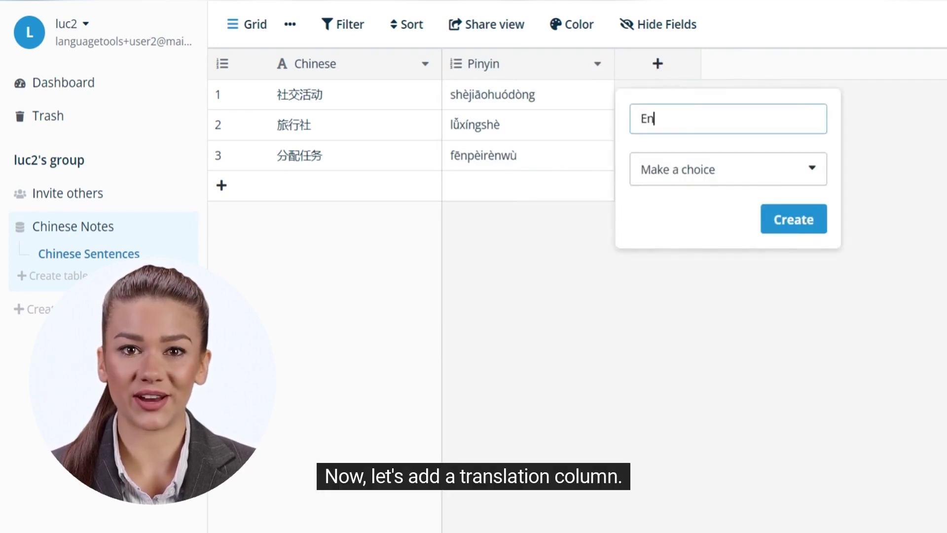
type("glish")
Create an 'English' Translation column from Chinese into English using LibreTranslate.
left_click(729, 169)
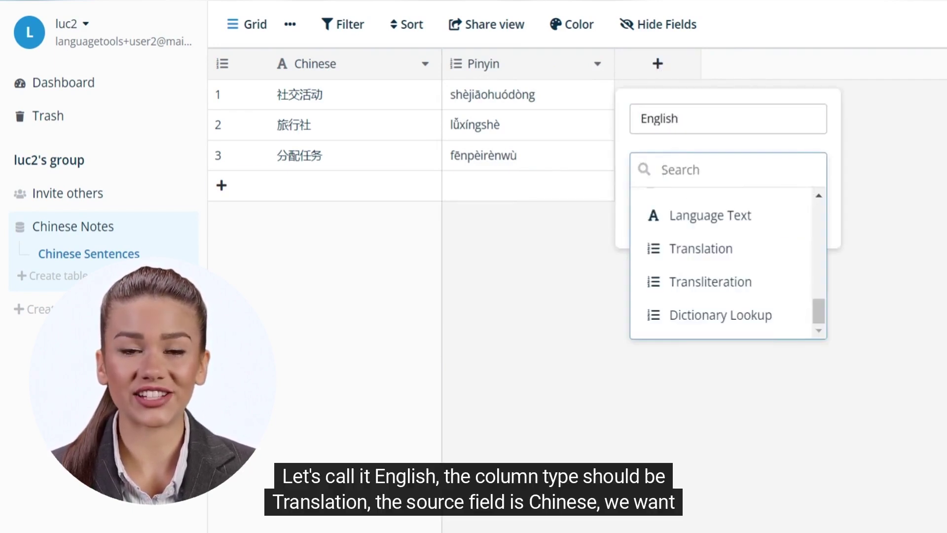
left_click(731, 250)
left_click(735, 226)
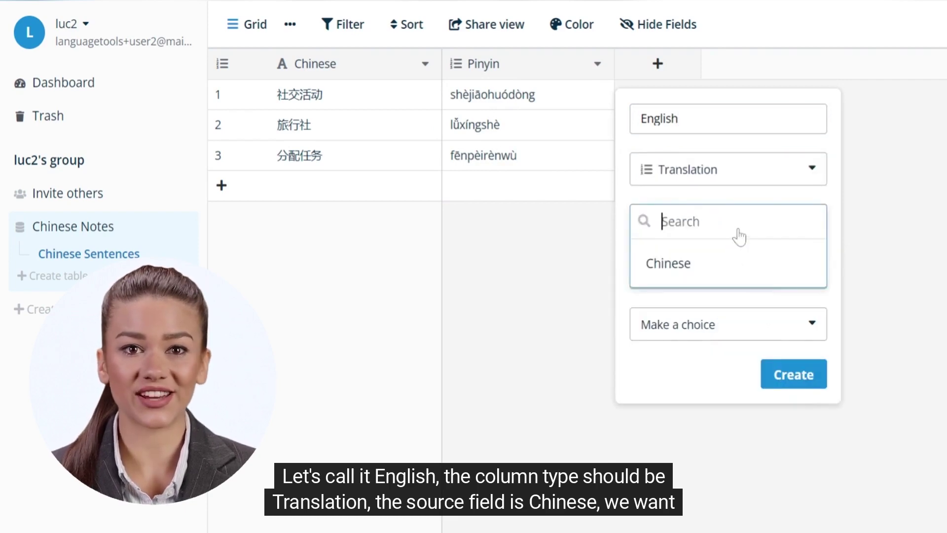
left_click(727, 263)
left_click(730, 274)
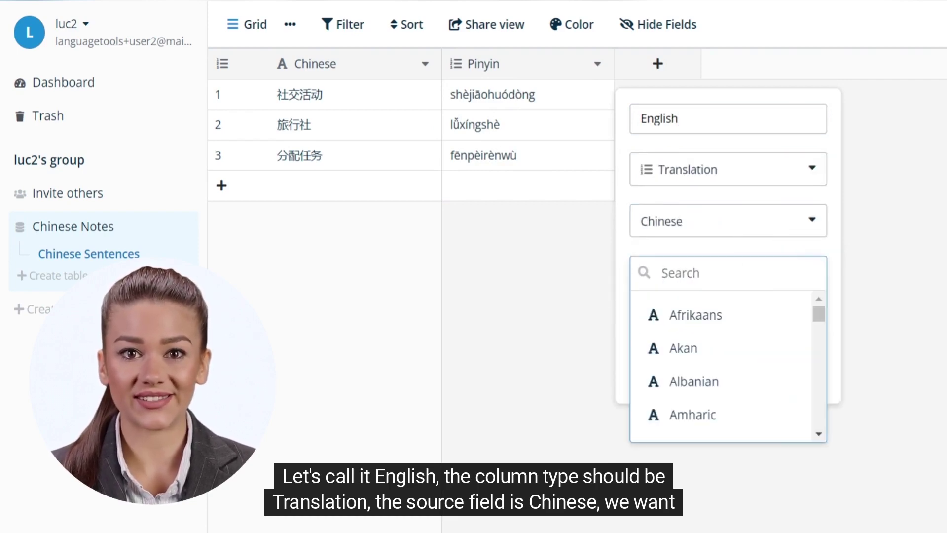
type("eng")
left_click(723, 316)
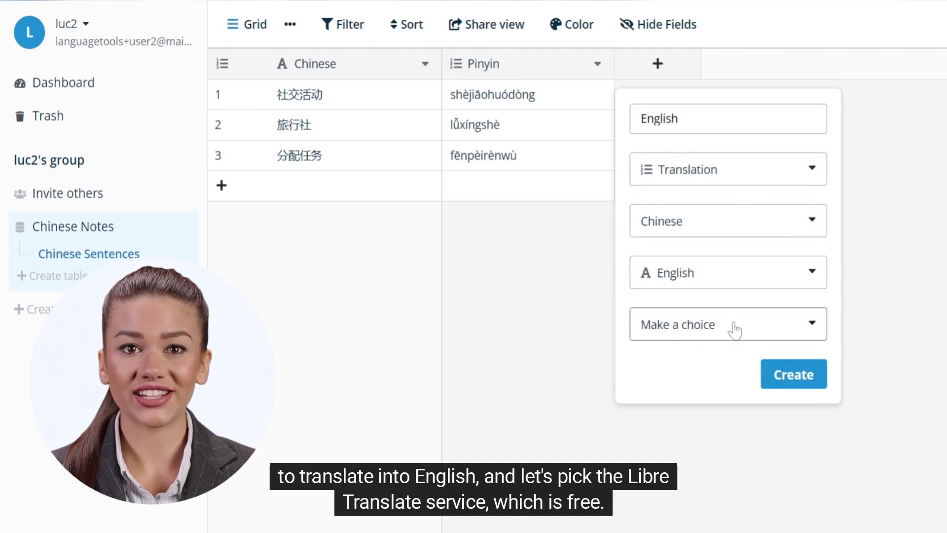
scroll(753, 395, "down", 2)
left_click(748, 402)
left_click(793, 377)
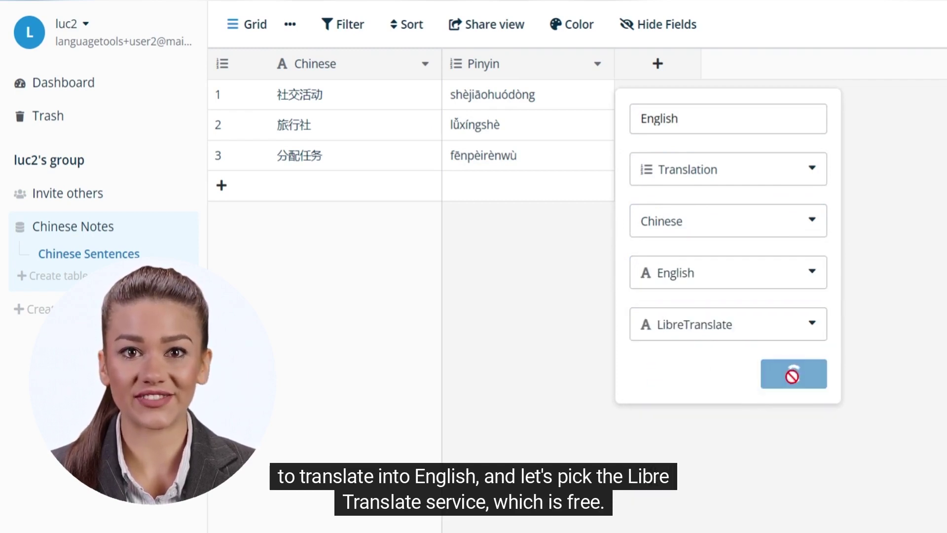